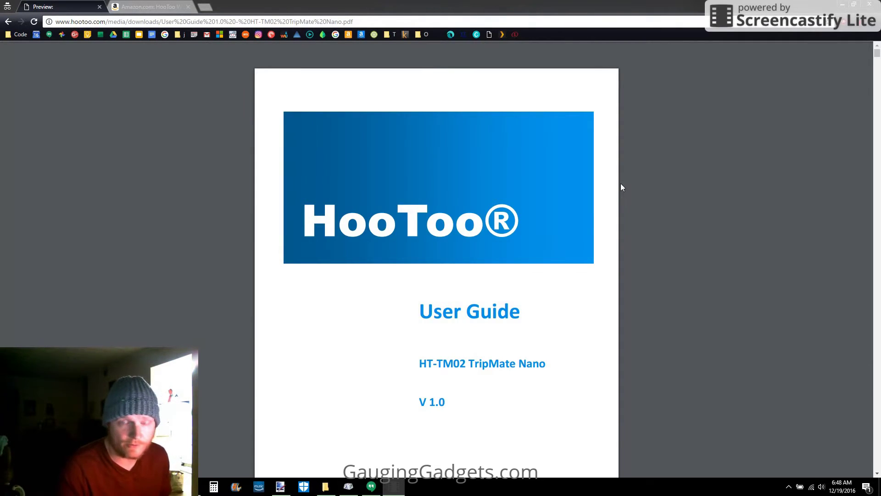
# Step: Join the TripMateNano-E57A Wi-Fi network from the Windows network list
pyautogui.click(812, 487)
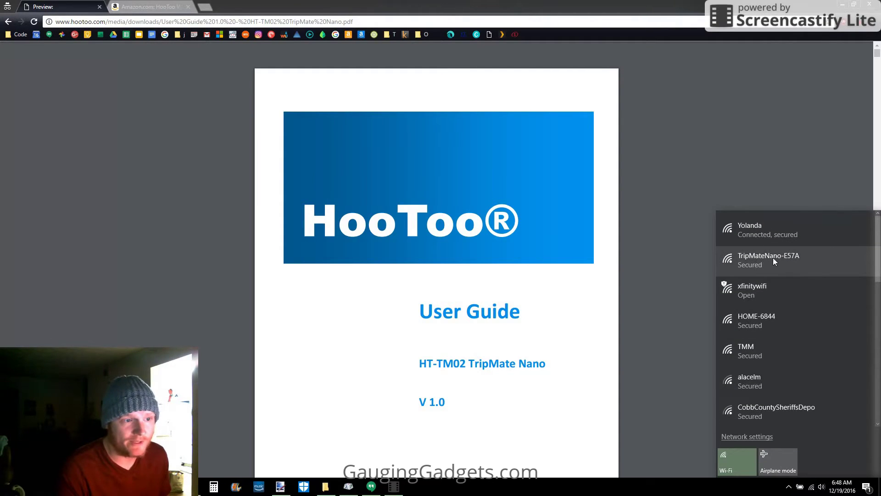
pyautogui.click(787, 262)
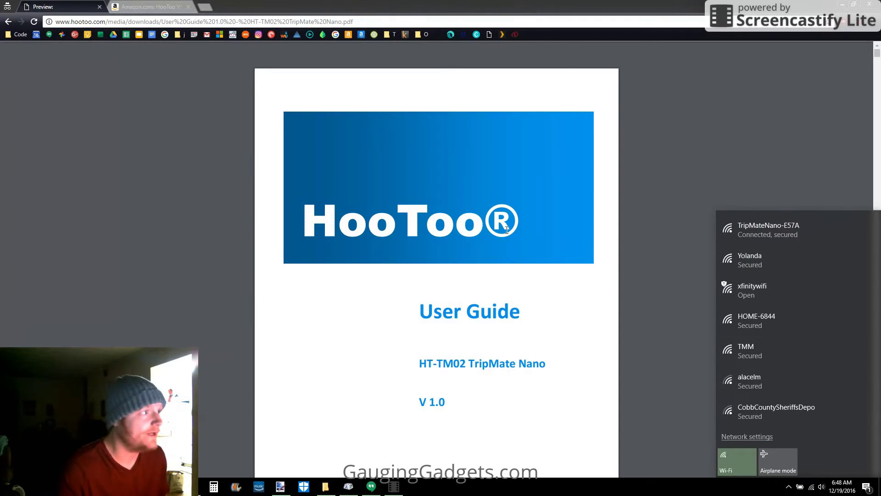
# Step: Load the admin page at 10.10.10.254 in a new tab, log in, and dismiss the setup wizard
pyautogui.click(205, 8)
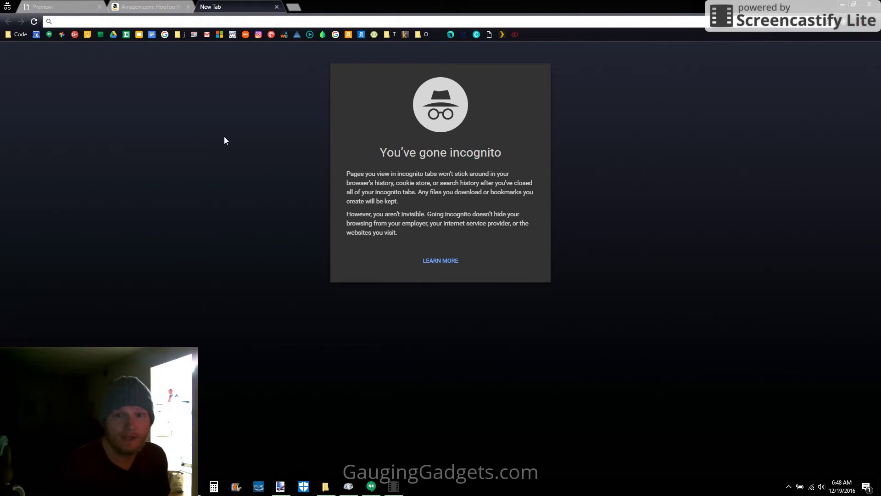
pyautogui.write('10.10.10.254')
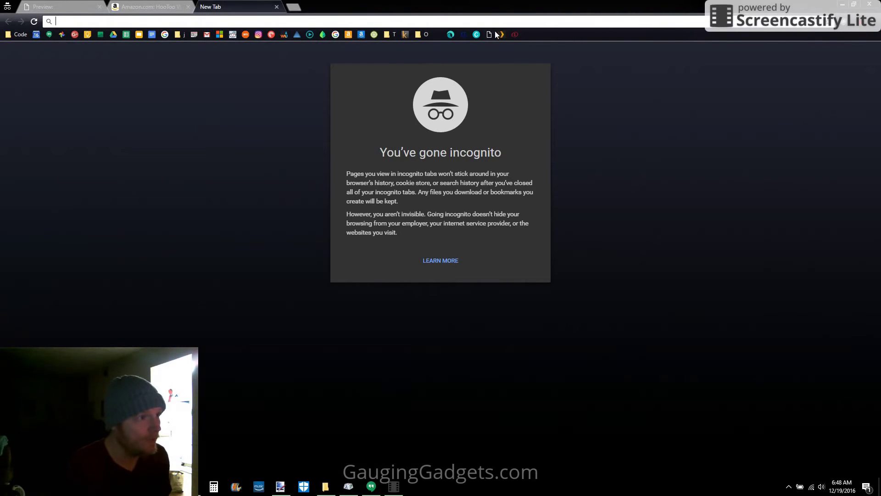
pyautogui.press('Return')
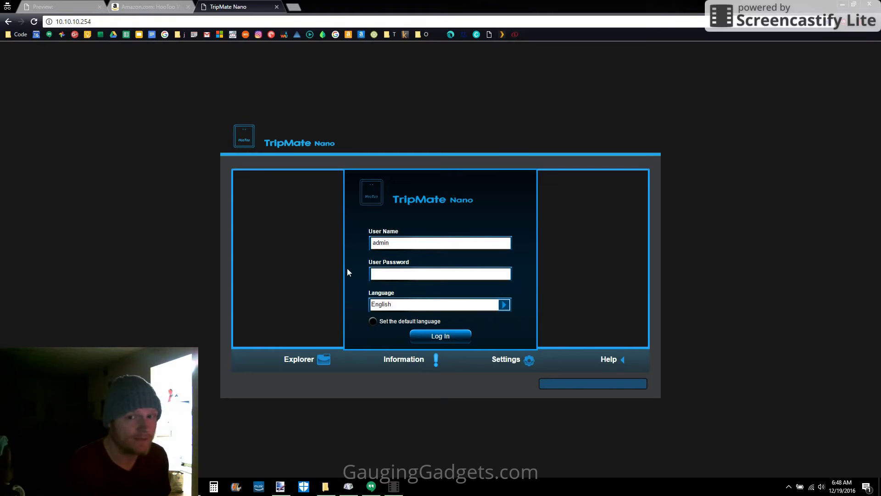
pyautogui.click(435, 338)
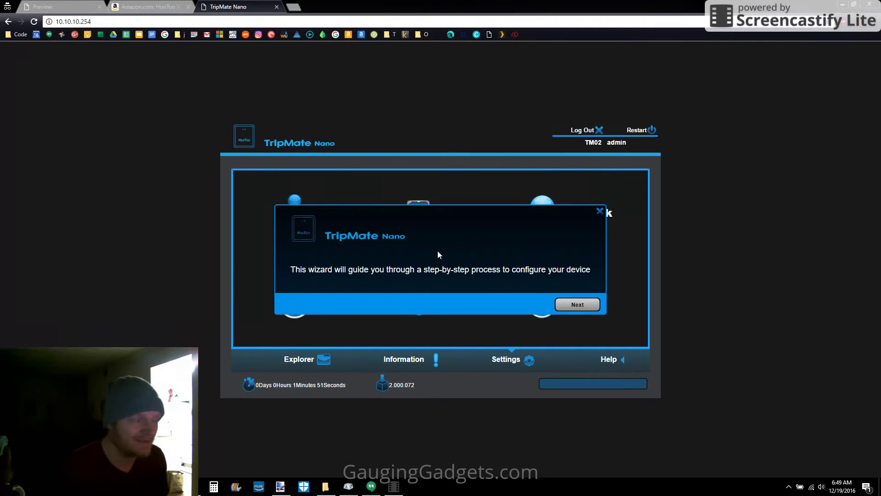
pyautogui.click(602, 216)
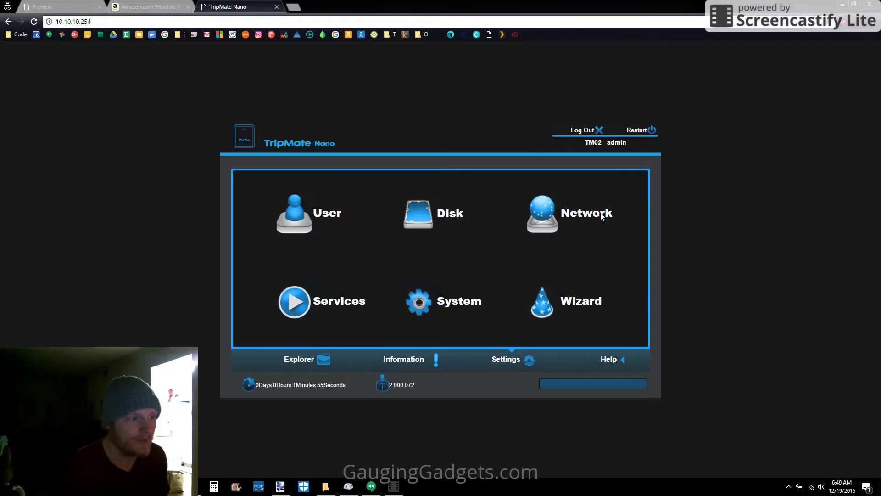
# Step: In Network Settings, check the Internet connection settings, then return to Wi-Fi & LAN
pyautogui.click(554, 220)
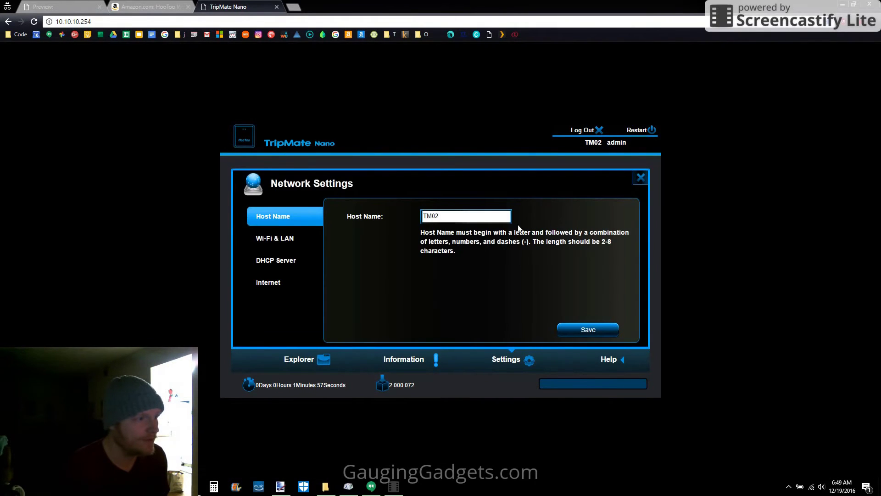
pyautogui.click(270, 240)
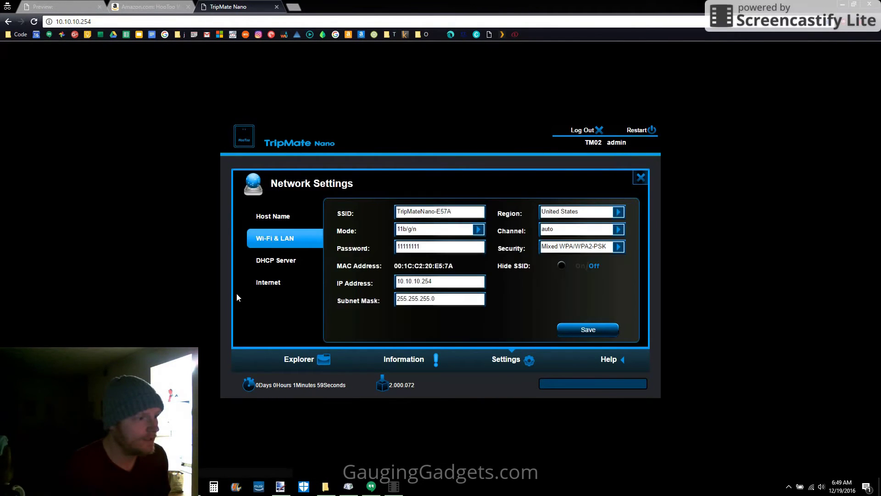
pyautogui.click(263, 285)
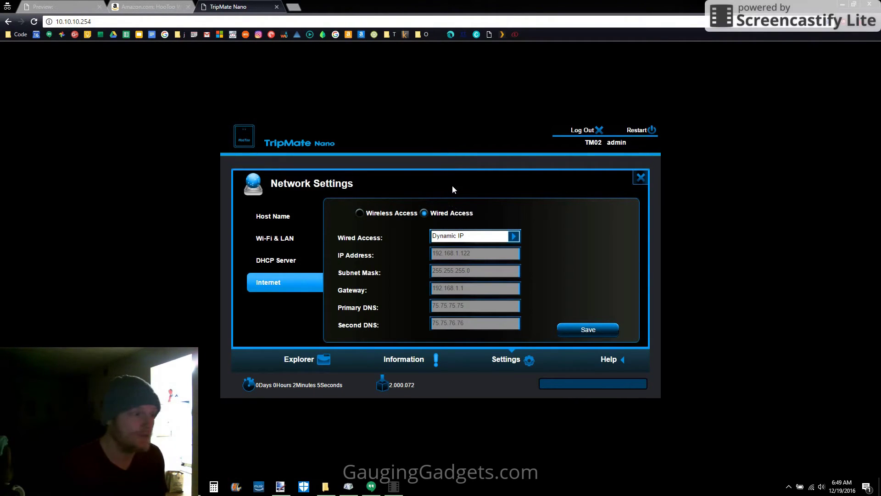
pyautogui.click(277, 245)
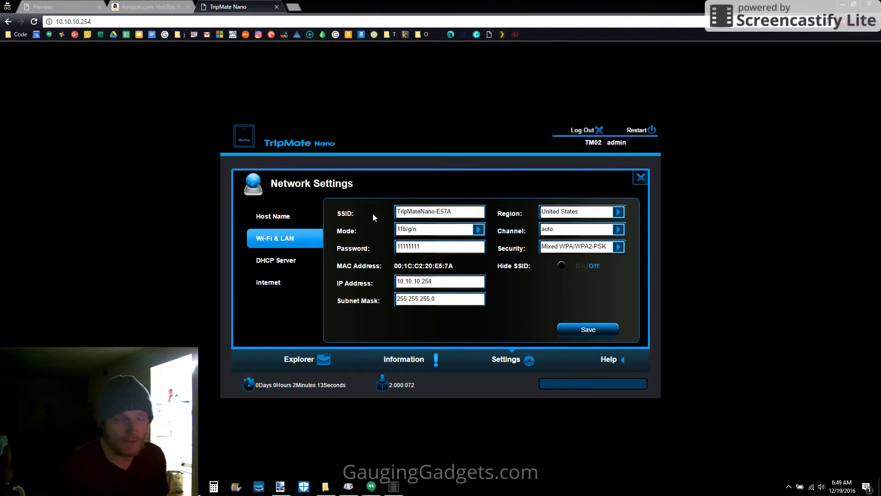
# Step: Replace the Wi-Fi network name (SSID) with 'Gauging Gadgets'
pyautogui.moveTo(455, 212); pyautogui.dragTo(326, 207)
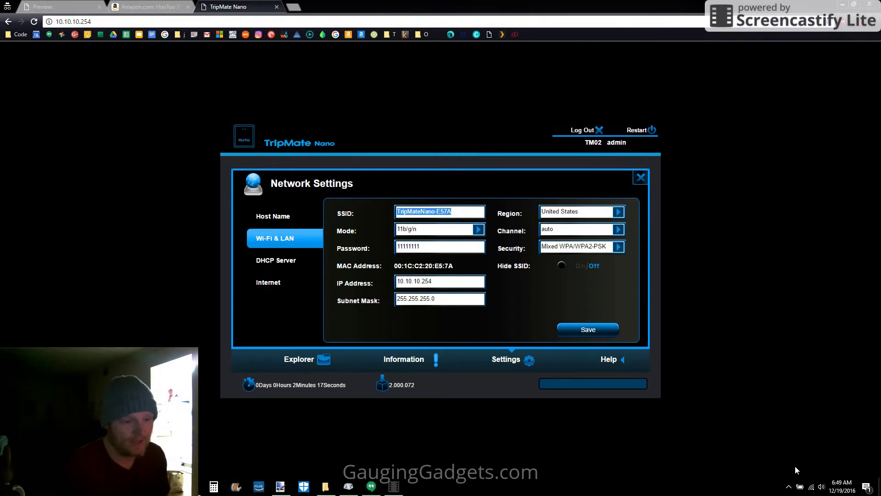
pyautogui.click(811, 485)
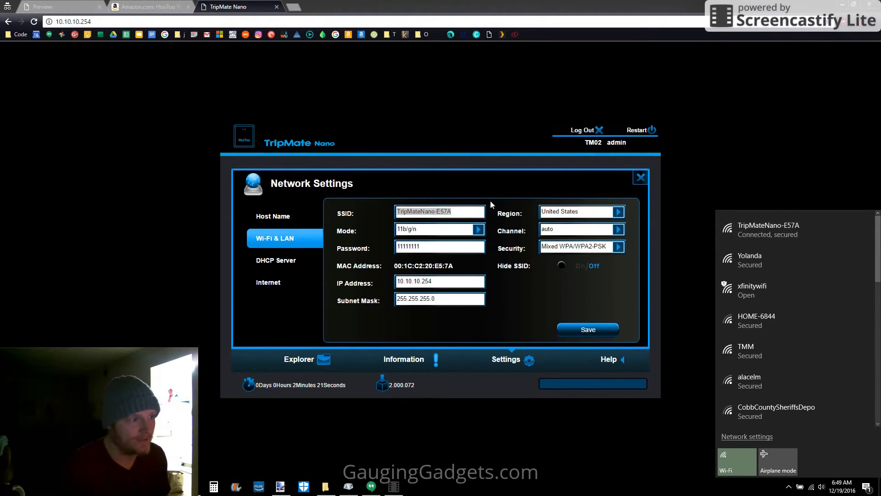
pyautogui.click(462, 212)
pyautogui.moveTo(461, 212); pyautogui.dragTo(366, 207)
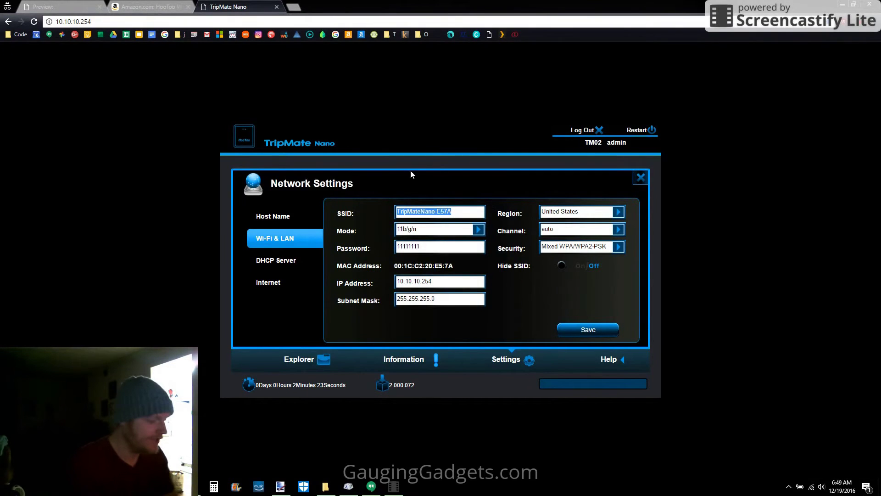
pyautogui.write('Gauging Gadgets')
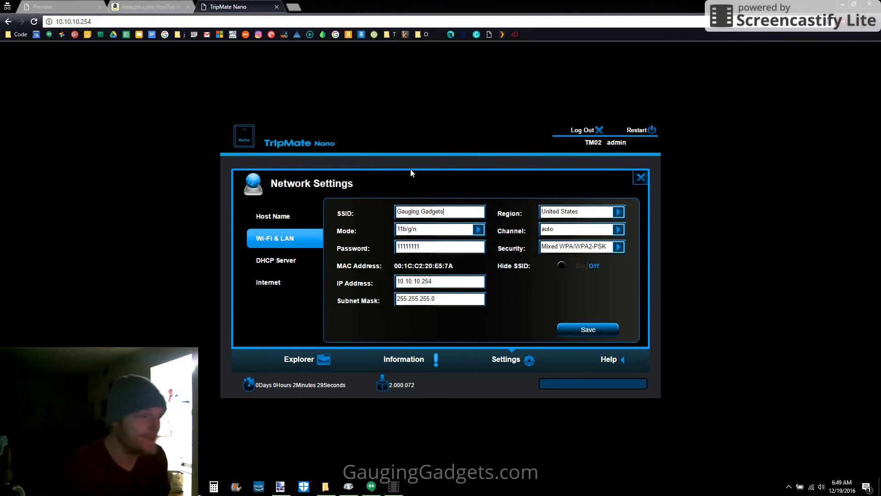
# Step: Enter a new Wi-Fi password and save the network settings
pyautogui.moveTo(429, 249); pyautogui.dragTo(383, 250)
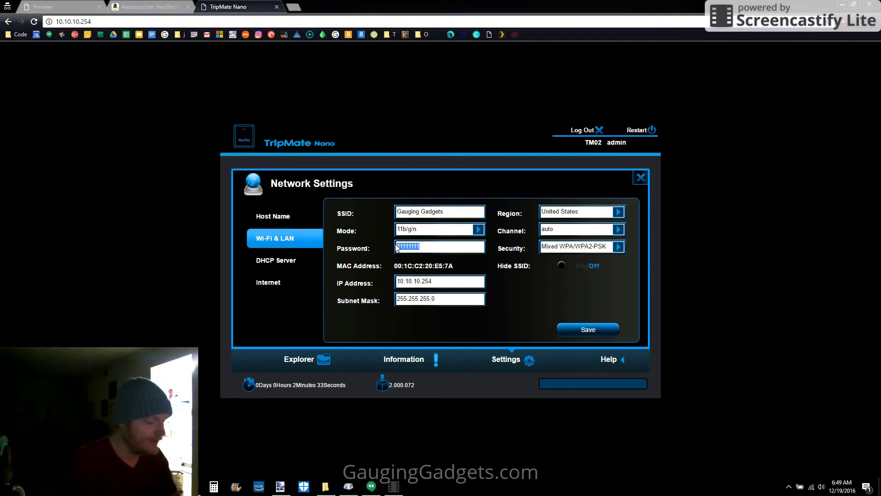
pyautogui.write('Password')
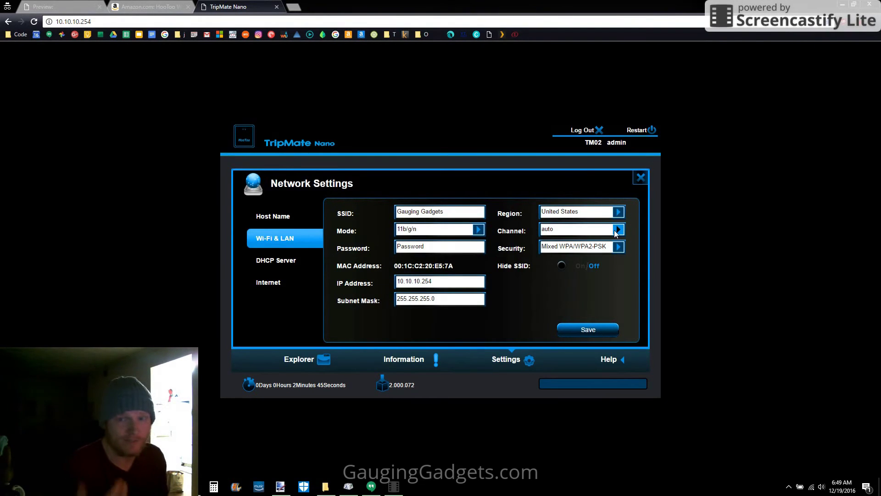
pyautogui.click(590, 331)
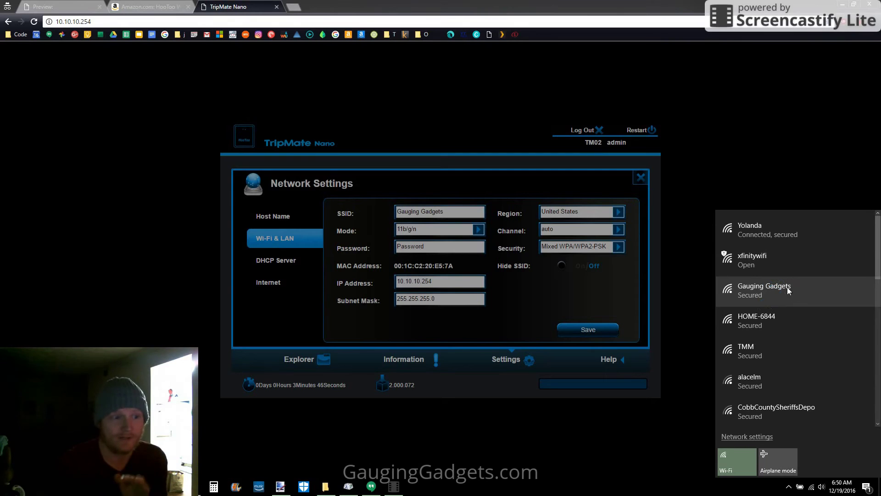
# Step: Join Gauging Gadgets with the new security key, declining PC discoverability
pyautogui.click(753, 296)
pyautogui.click(825, 327)
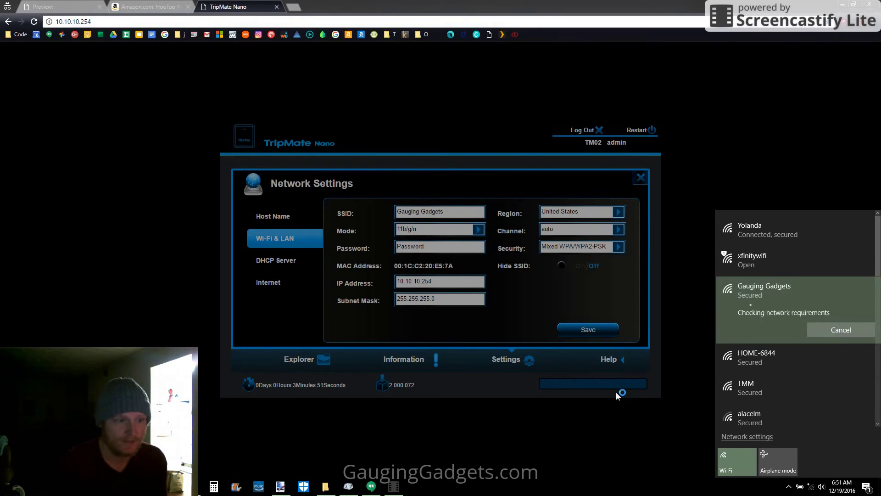
pyautogui.write('11111111')
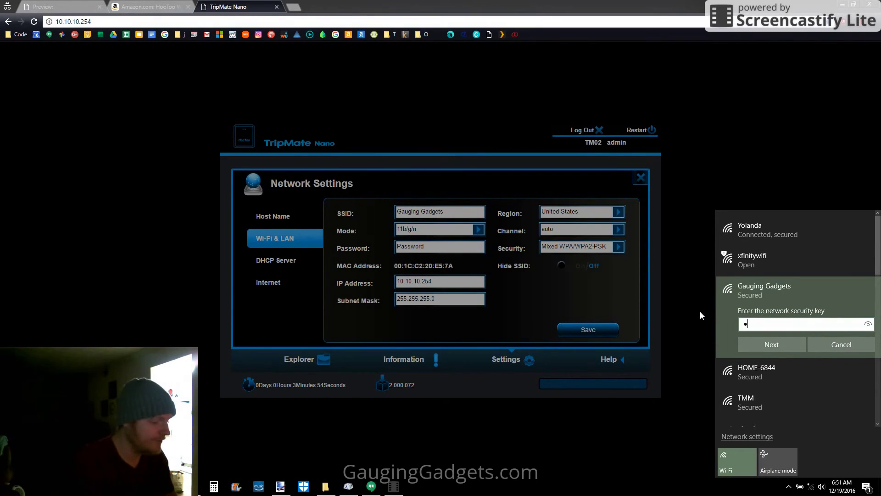
pyautogui.click(761, 346)
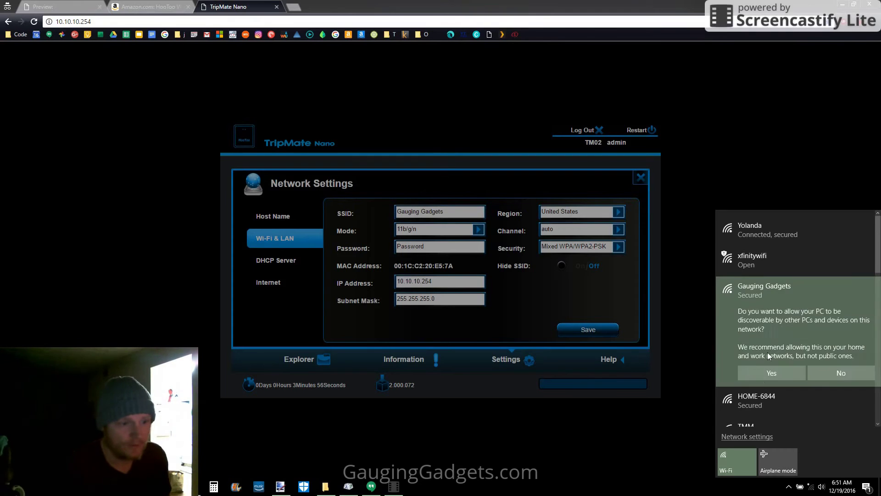
pyautogui.click(825, 376)
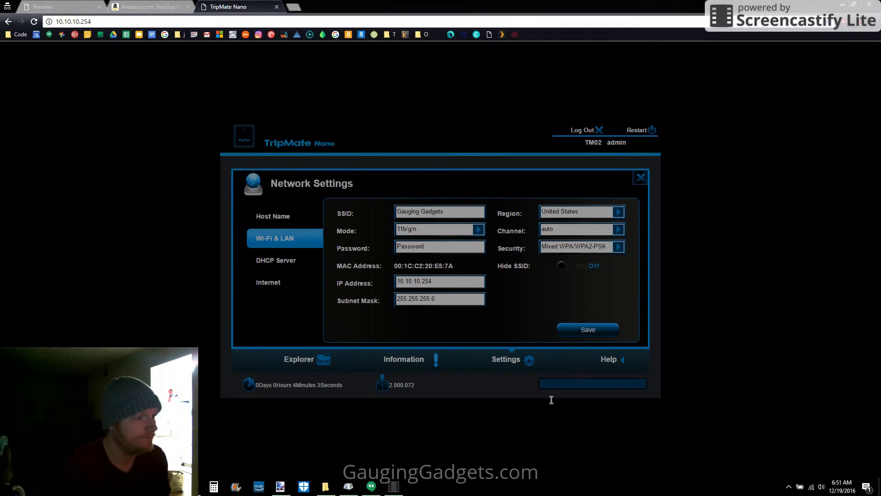
# Step: Close the network settings, reload the Amazon product page, and open Bing in a new tab
pyautogui.click(490, 34)
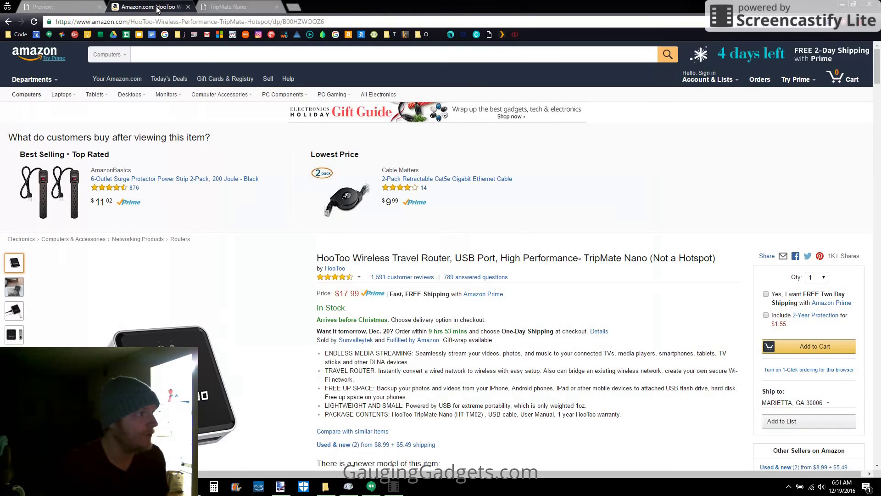
pyautogui.click(146, 7)
pyautogui.click(34, 22)
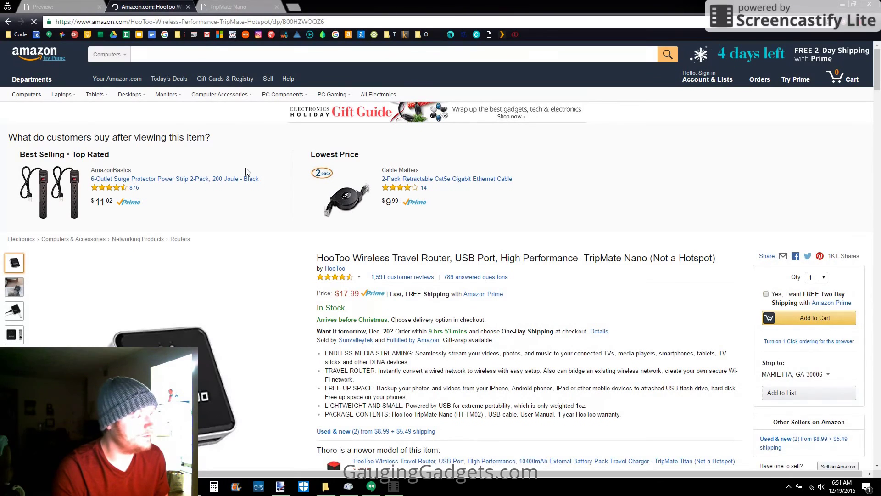
pyautogui.click(294, 7)
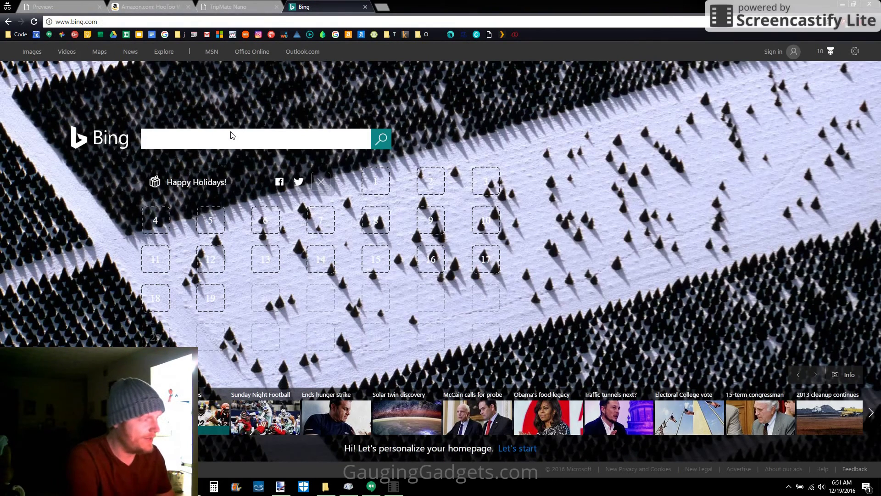
# Step: Search Bing for 'speed test' and start the built-in speed test
pyautogui.write('speed test')
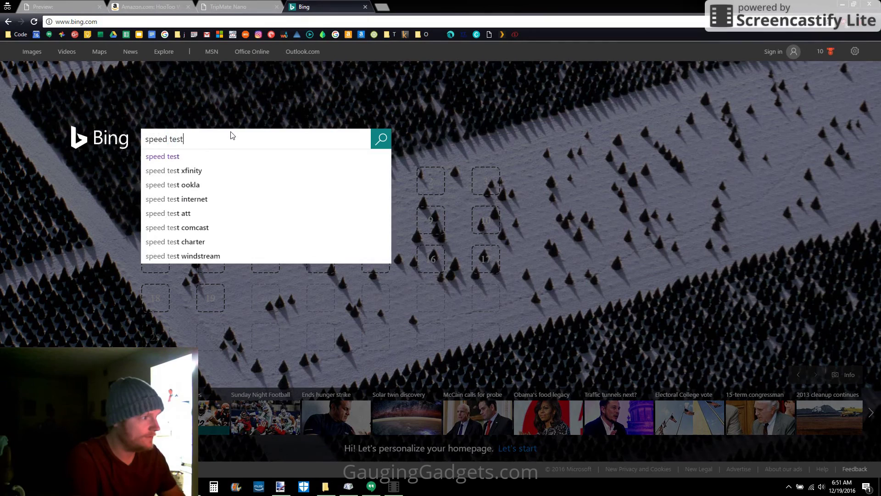
pyautogui.press('Return')
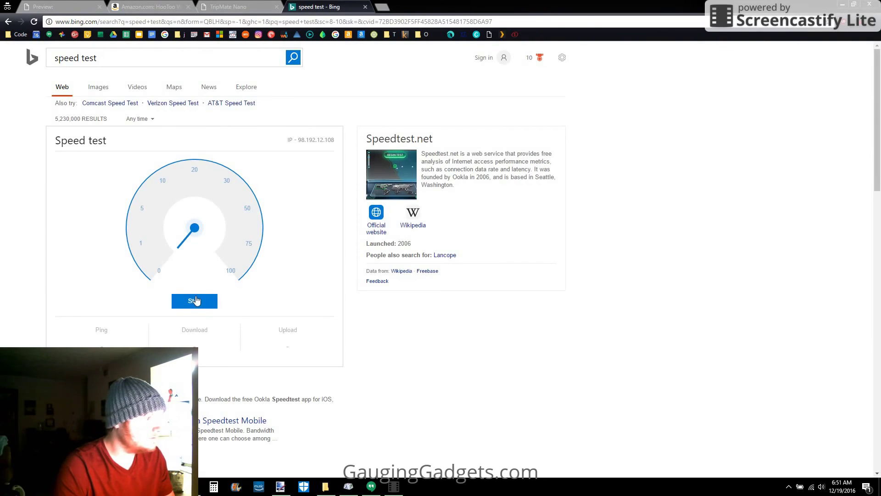
pyautogui.click(197, 301)
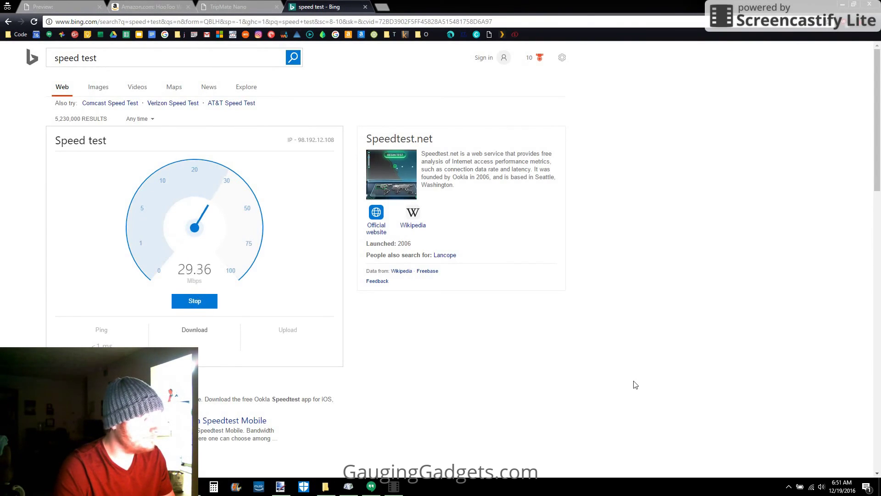